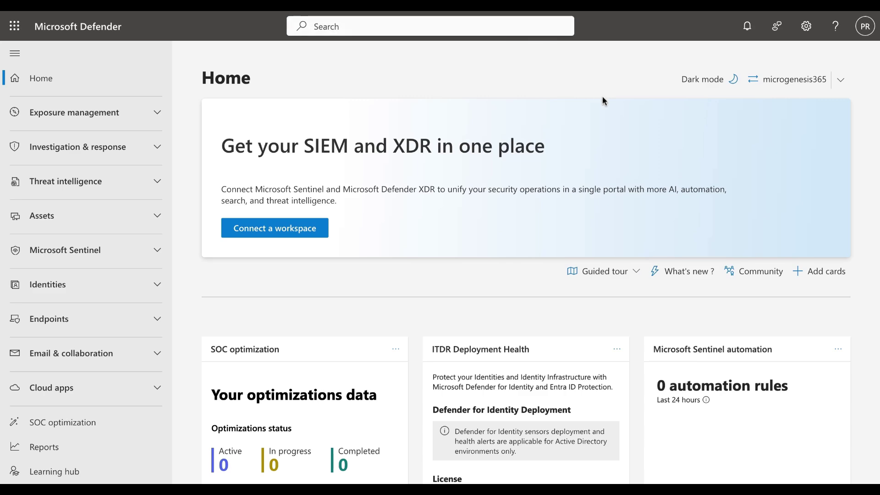
# - Scroll down the Home dashboard to the Microsoft Secure Score card showing 47.4%
pyautogui.scroll(-6, 676, 212)
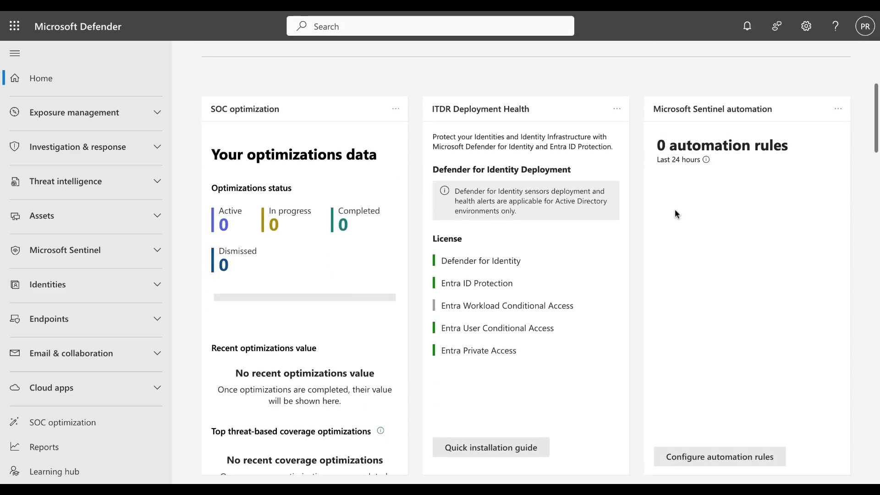
pyautogui.scroll(-5, 675, 209)
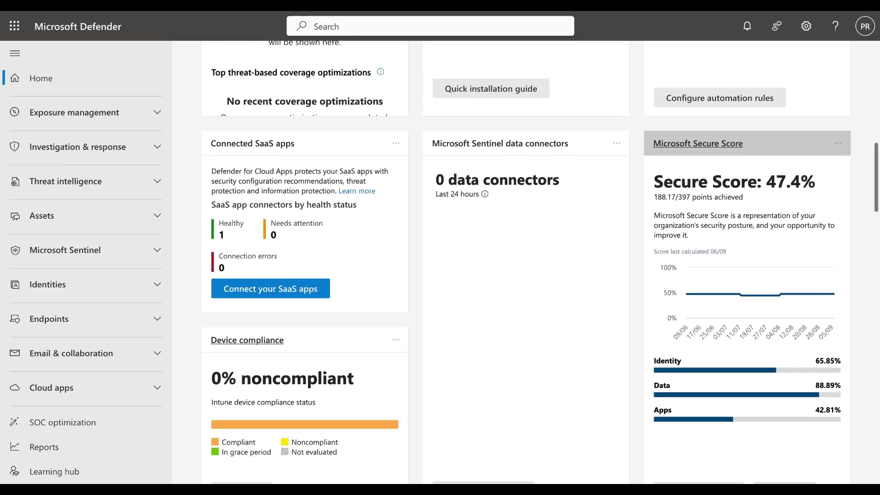
# - Open the Microsoft Secure Score page from its Home dashboard card
pyautogui.click(683, 147)
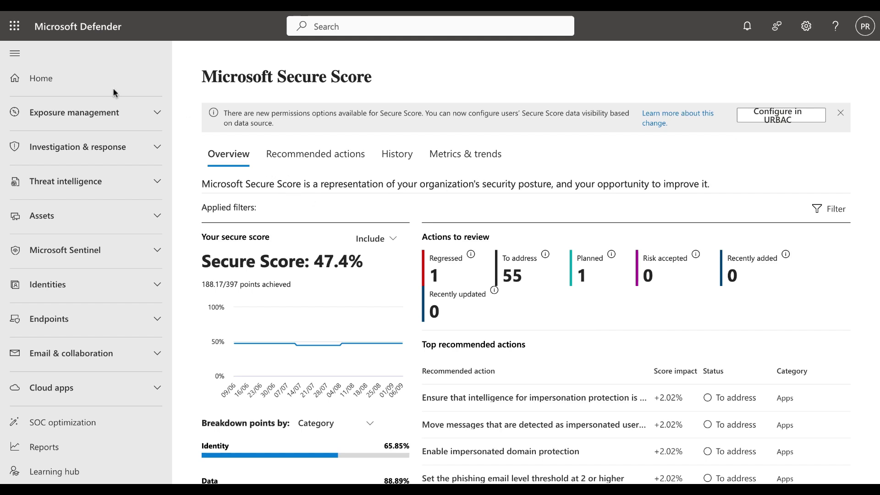
# - Collapse the navigation pane and scroll through the Secure Score overview
pyautogui.click(15, 56)
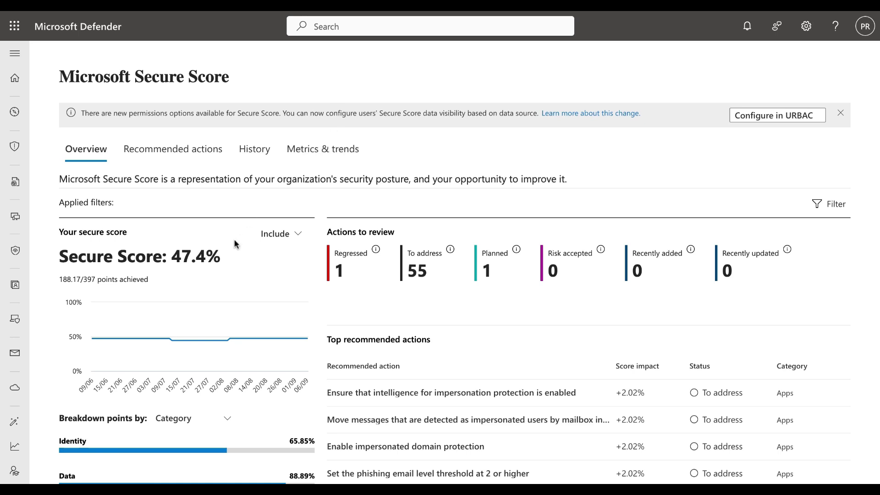
pyautogui.scroll(-2, 148, 239)
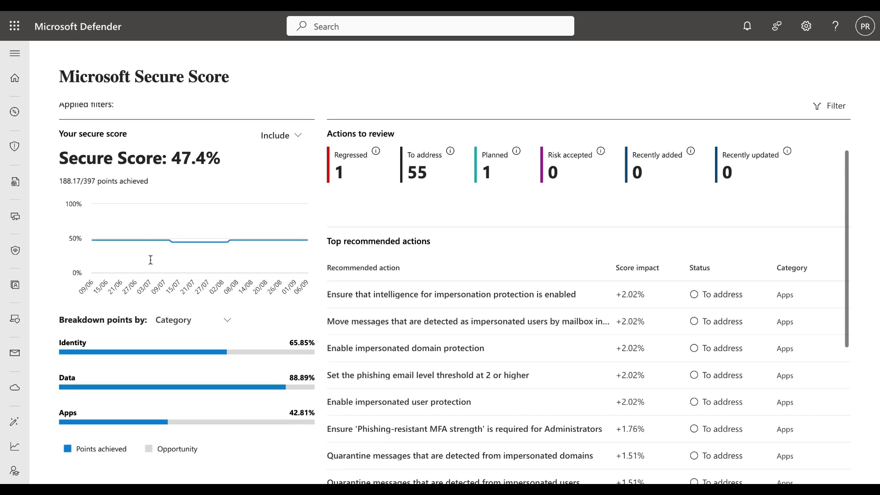
pyautogui.moveTo(213, 280)
pyautogui.scroll(1, 214, 281)
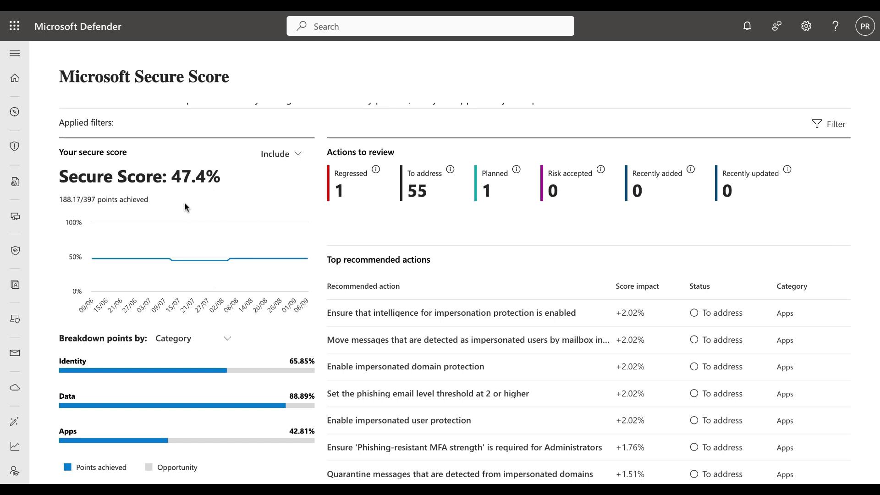
pyautogui.moveTo(120, 249)
pyautogui.scroll(-2, 120, 250)
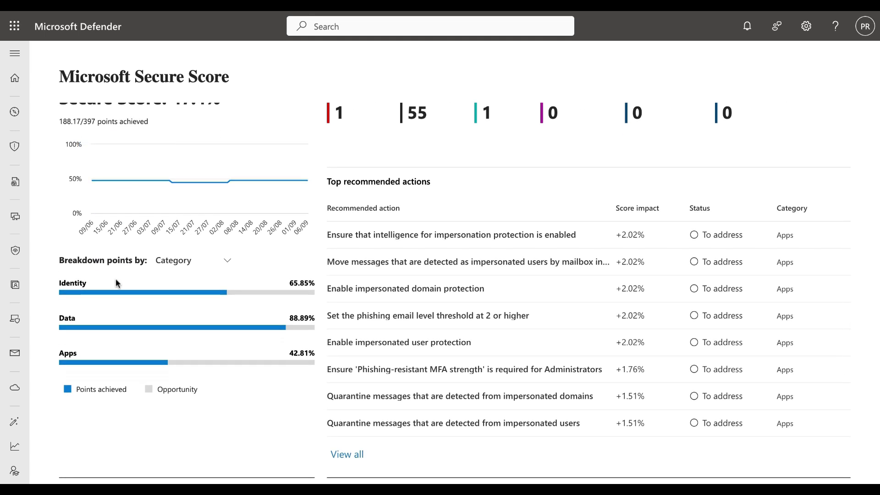
pyautogui.moveTo(135, 297)
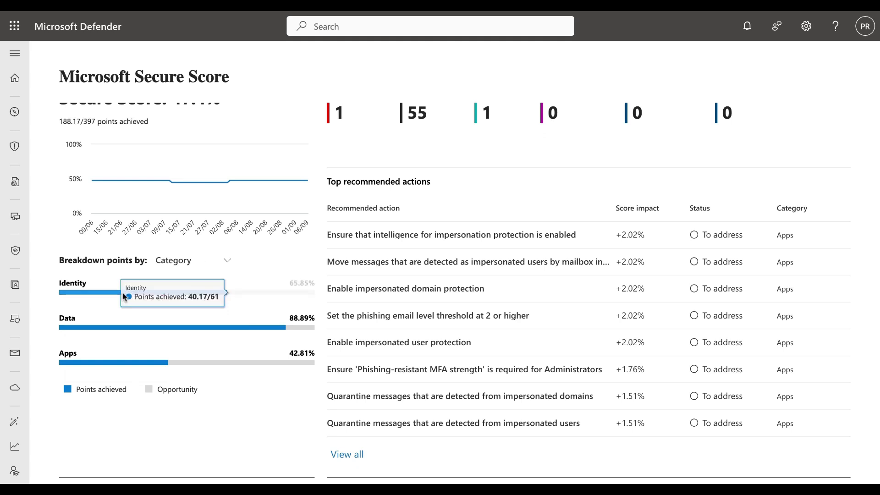
pyautogui.moveTo(136, 363)
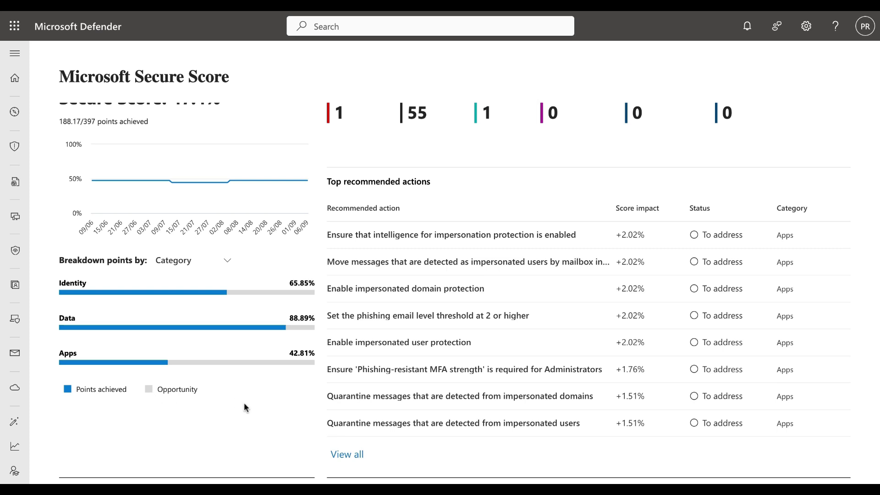
# - Switch the points breakdown to Status, back to Category, then show the Include options
pyautogui.click(227, 262)
pyautogui.click(188, 303)
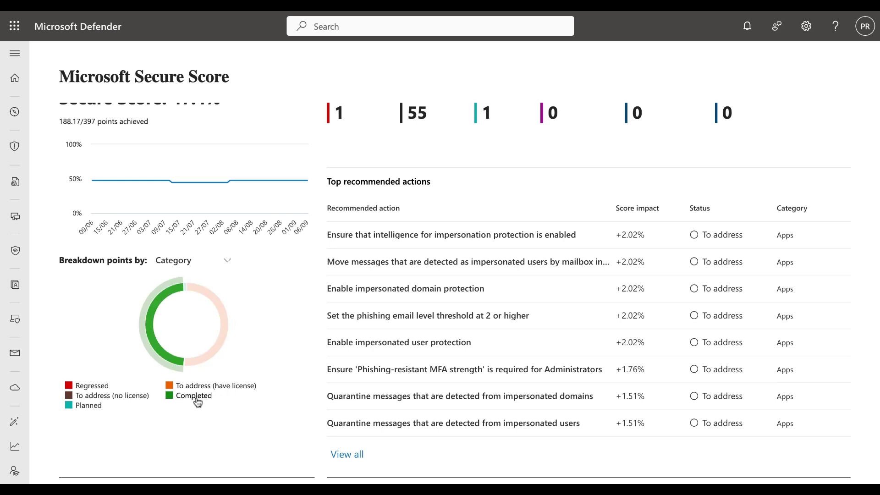
pyautogui.scroll(3, 242, 300)
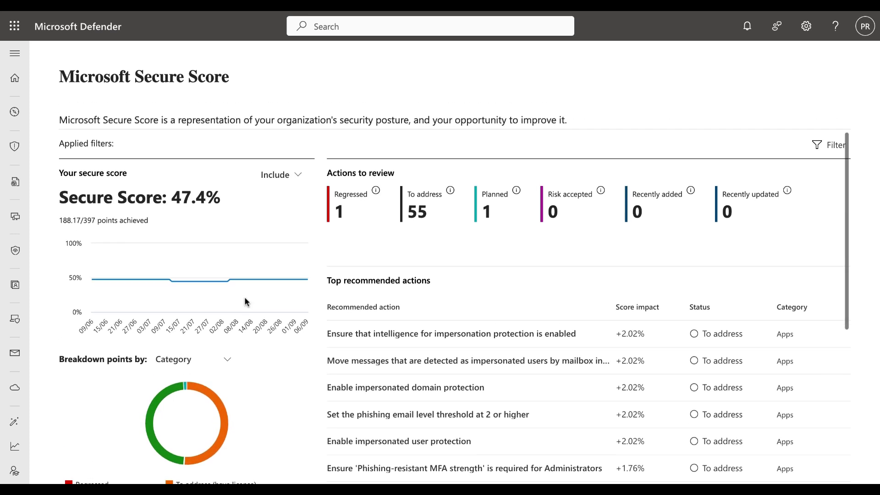
pyautogui.click(228, 367)
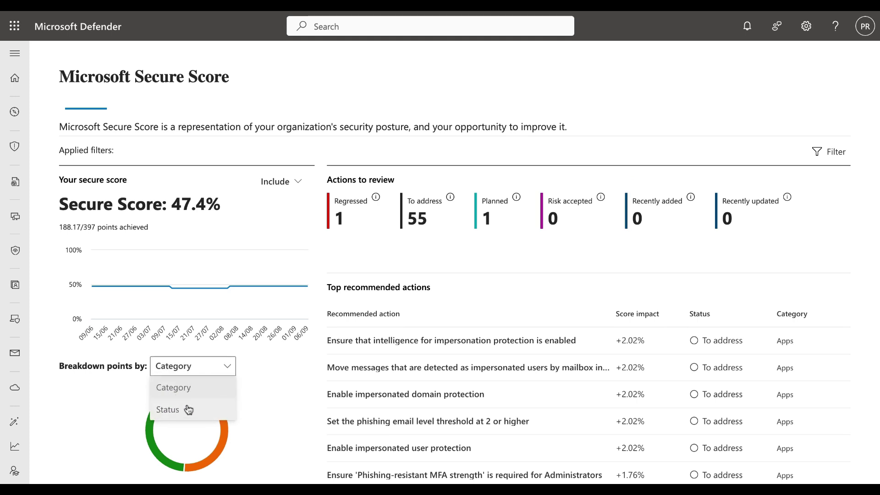
pyautogui.click(183, 388)
pyautogui.click(300, 183)
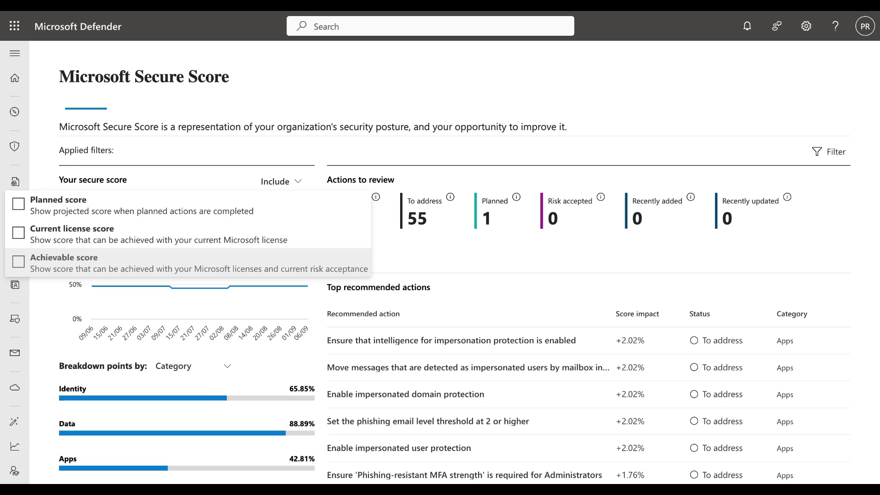
# - Include the current license score, adding a dashed 100% line to the chart
pyautogui.click(127, 243)
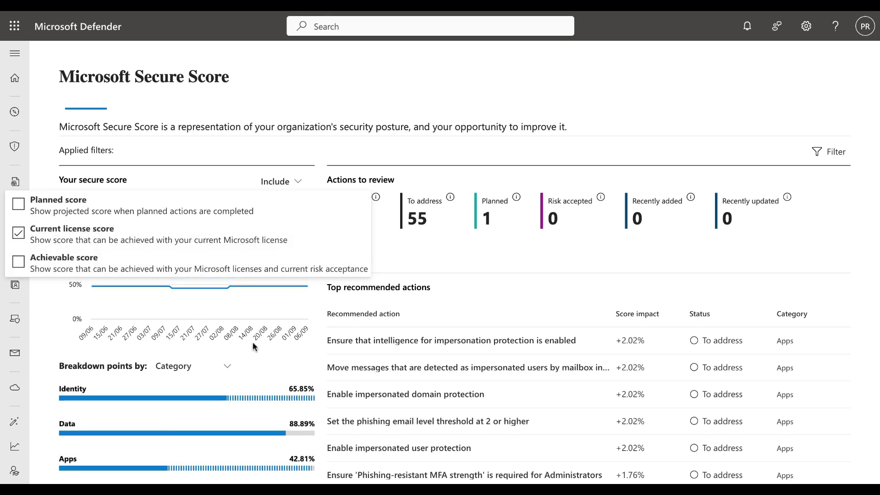
pyautogui.scroll(-3, 256, 343)
pyautogui.scroll(-2, 257, 347)
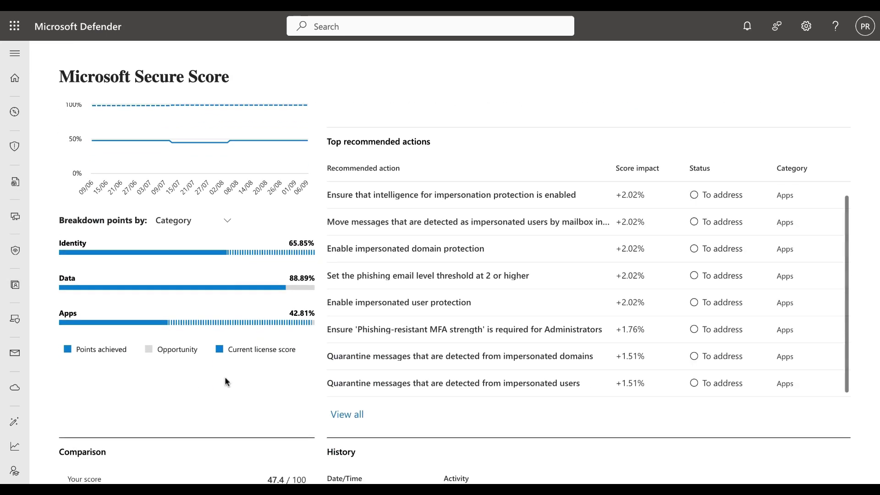
pyautogui.moveTo(152, 245)
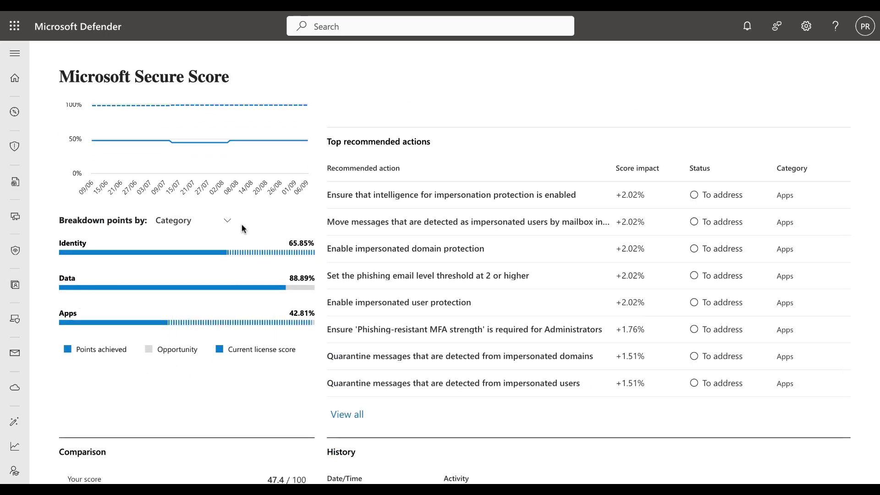
pyautogui.scroll(3, 252, 222)
pyautogui.scroll(-3, 243, 228)
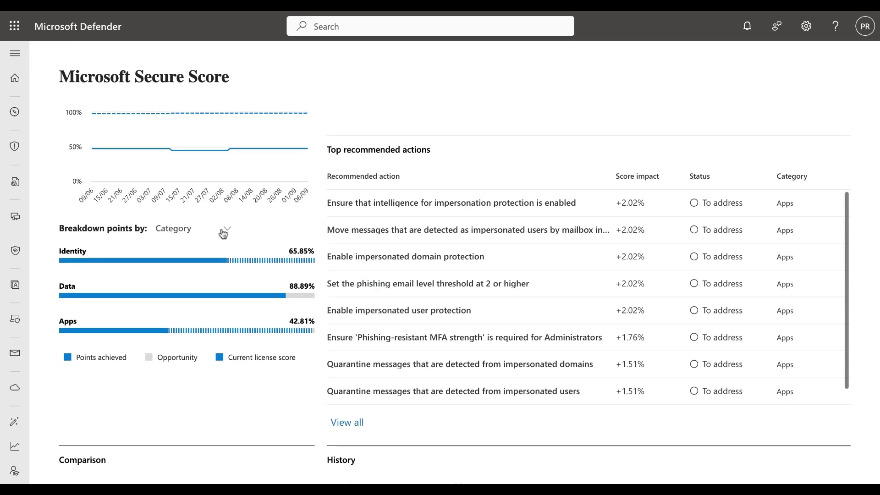
# - Show the points breakdown by Status as a regressed/to address/planned/completed donut
pyautogui.click(231, 232)
pyautogui.click(190, 275)
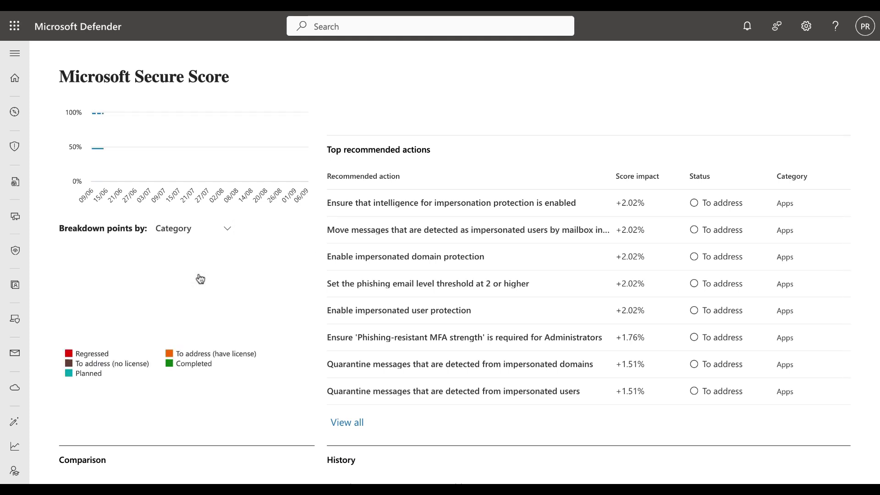
pyautogui.moveTo(225, 304)
pyautogui.scroll(2, 220, 230)
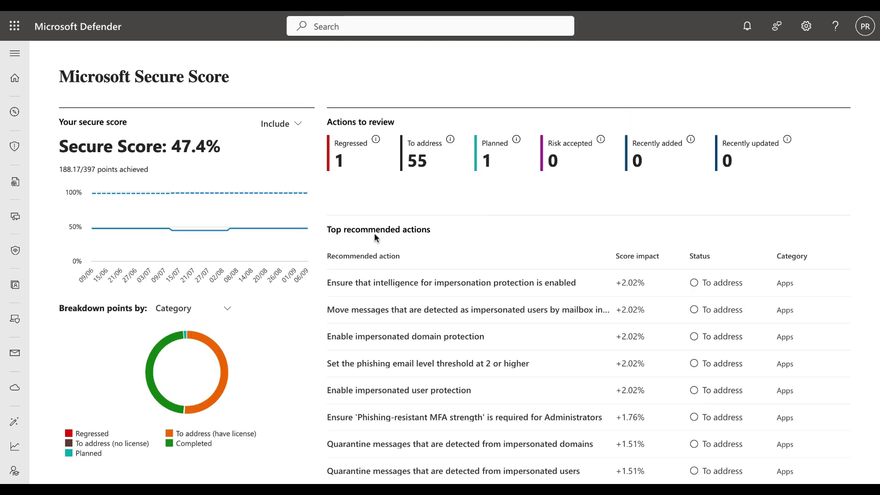
pyautogui.scroll(-2, 458, 234)
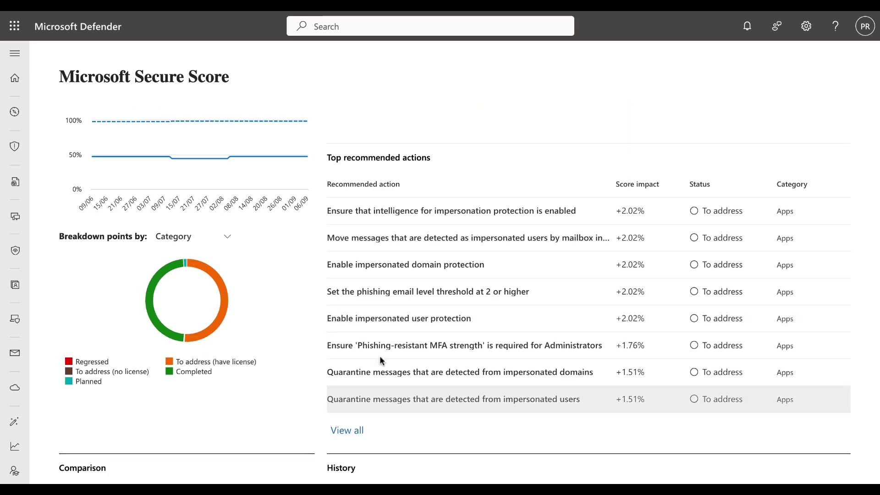
pyautogui.scroll(4, 395, 291)
pyautogui.scroll(1, 395, 290)
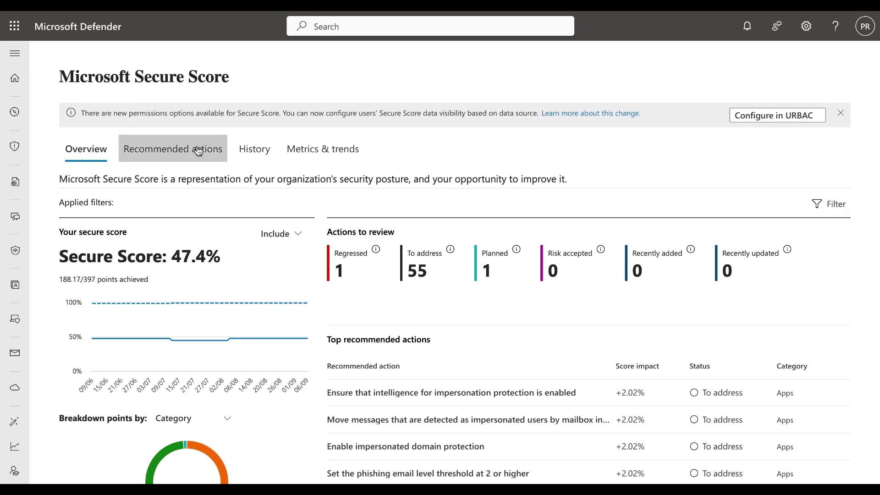
pyautogui.scroll(-9, 505, 241)
pyautogui.scroll(-4, 510, 249)
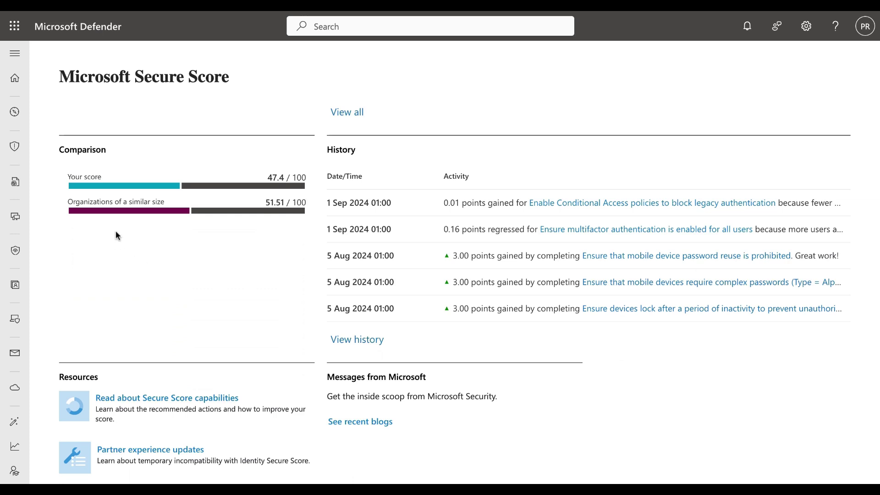
pyautogui.moveTo(128, 211)
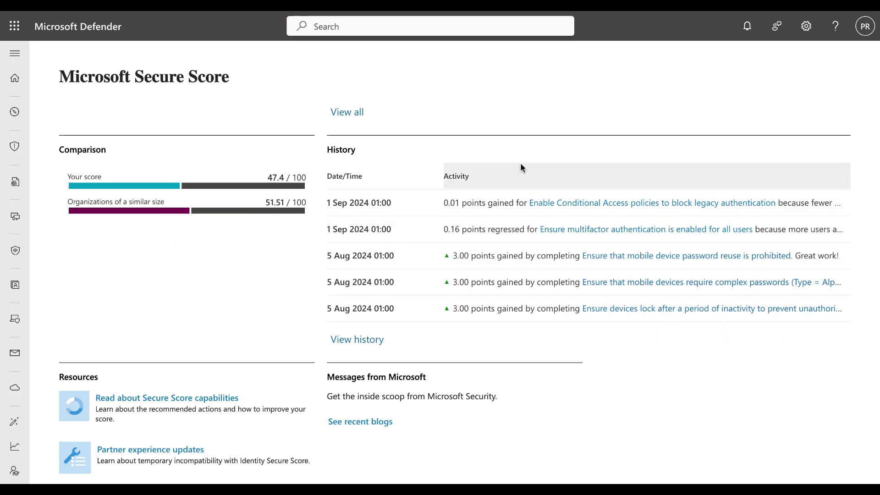
pyautogui.scroll(-2, 526, 279)
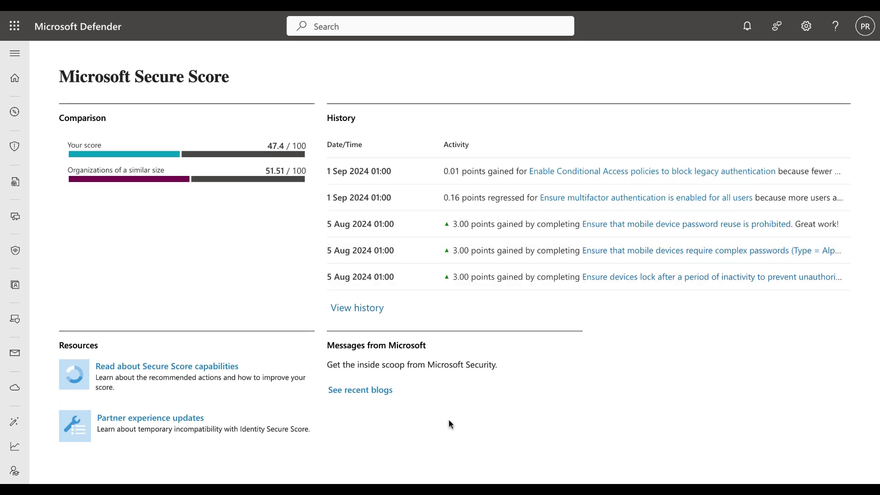
pyautogui.scroll(15, 450, 421)
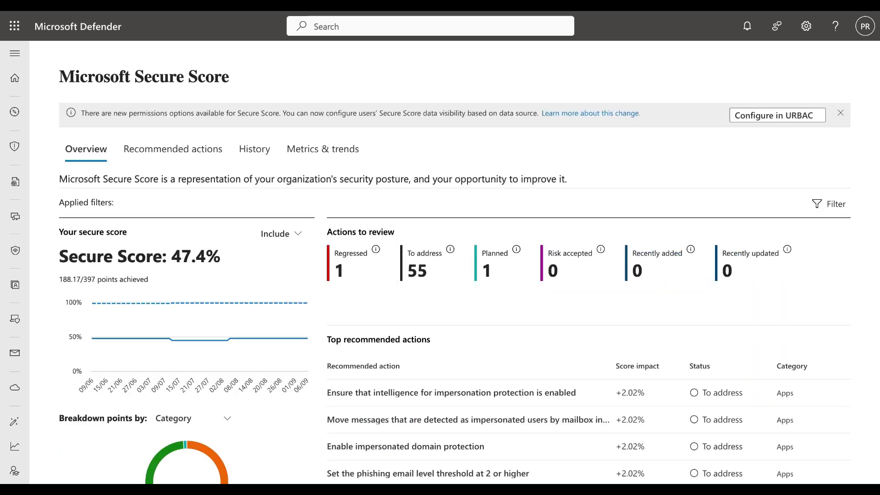
# - Review the Metrics & trends comparison, regression and risk acceptance trend charts
pyautogui.click(329, 150)
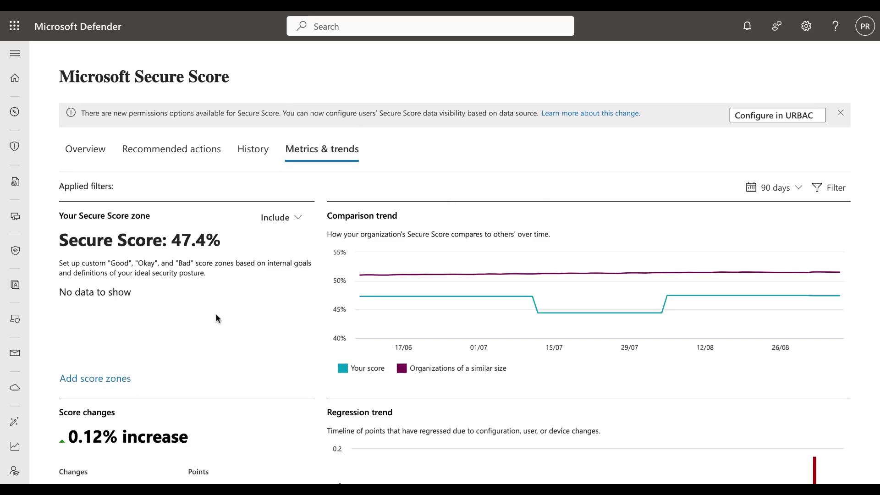
pyautogui.moveTo(433, 271)
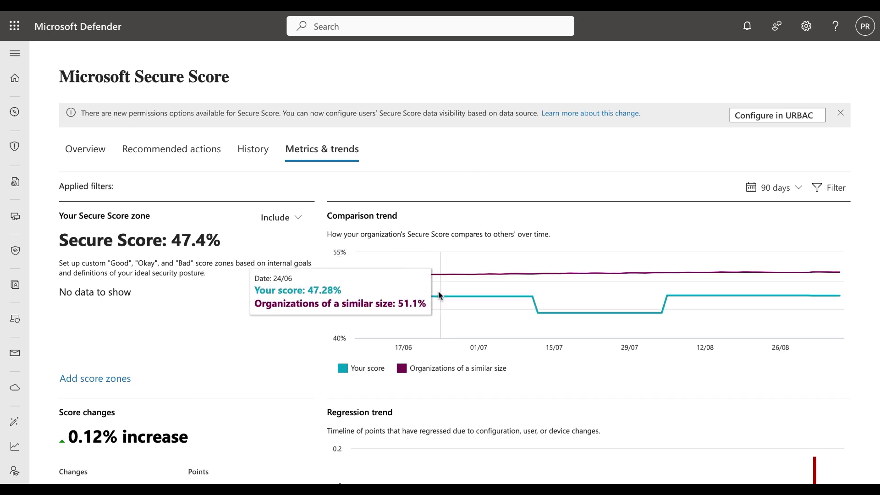
pyautogui.scroll(-5, 438, 292)
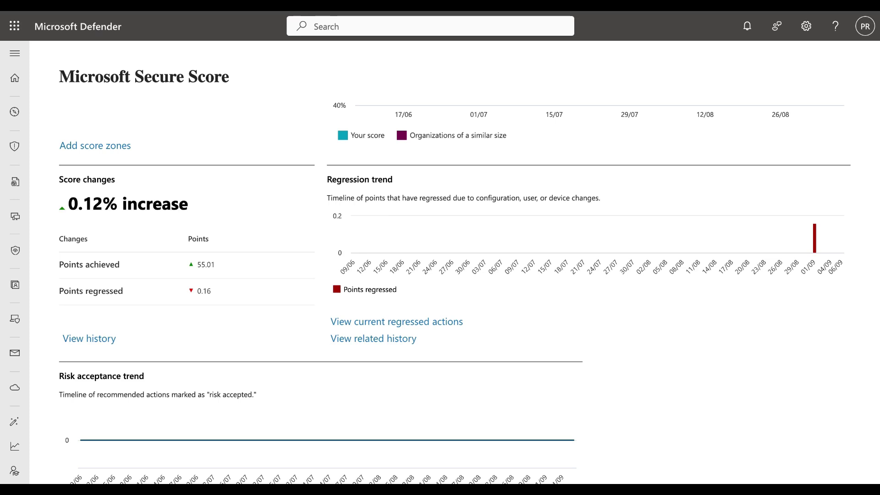
pyautogui.scroll(-1, 494, 282)
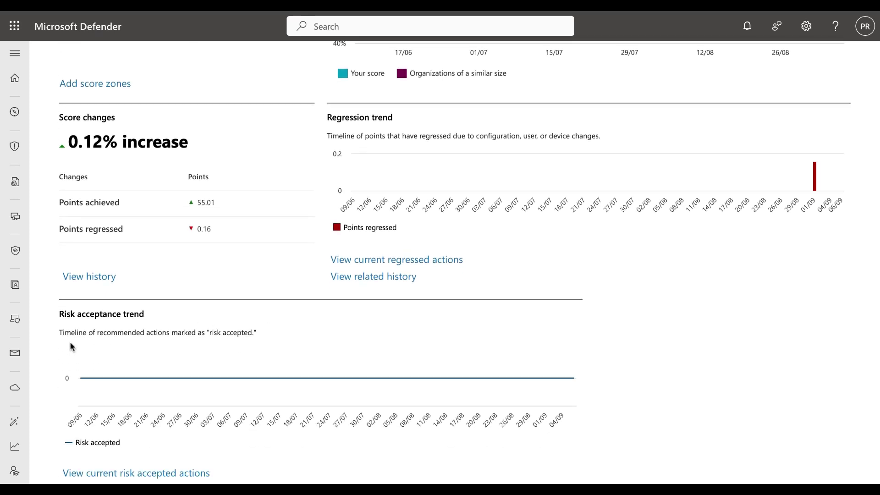
pyautogui.moveTo(174, 351)
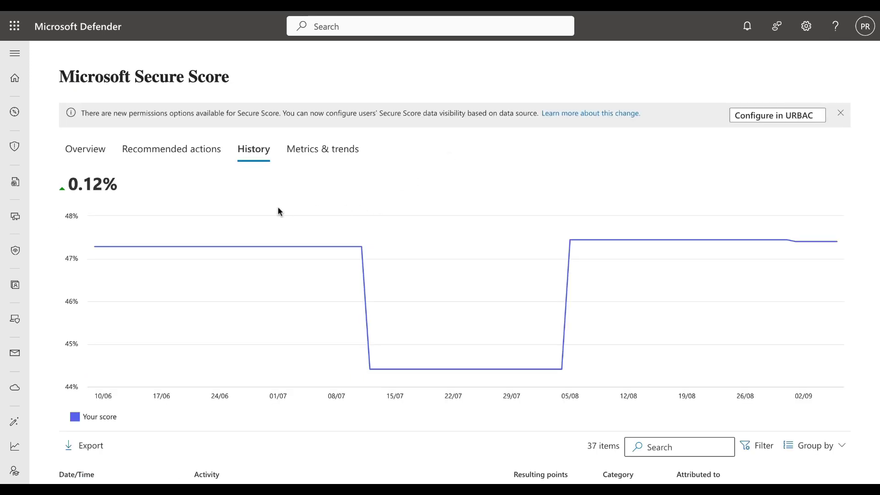
# - Review the score history chart and scroll through its 37 change entries
pyautogui.moveTo(183, 225)
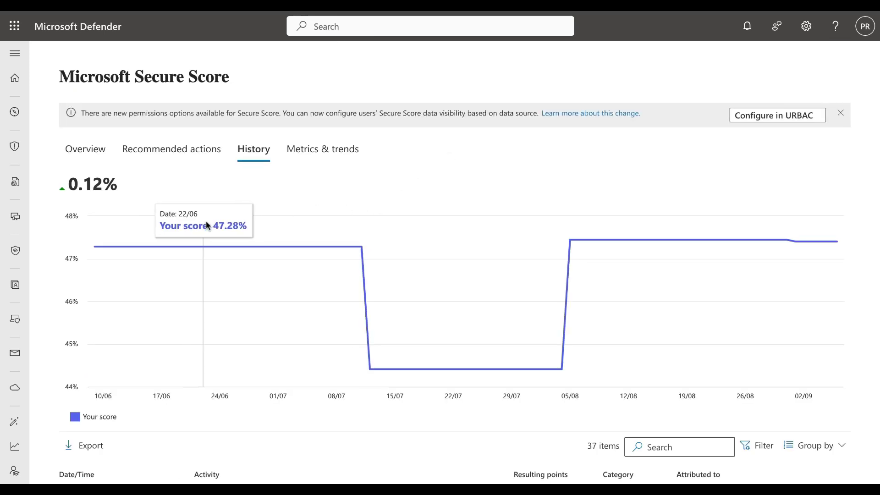
pyautogui.scroll(-1, 313, 352)
pyautogui.scroll(-6, 313, 353)
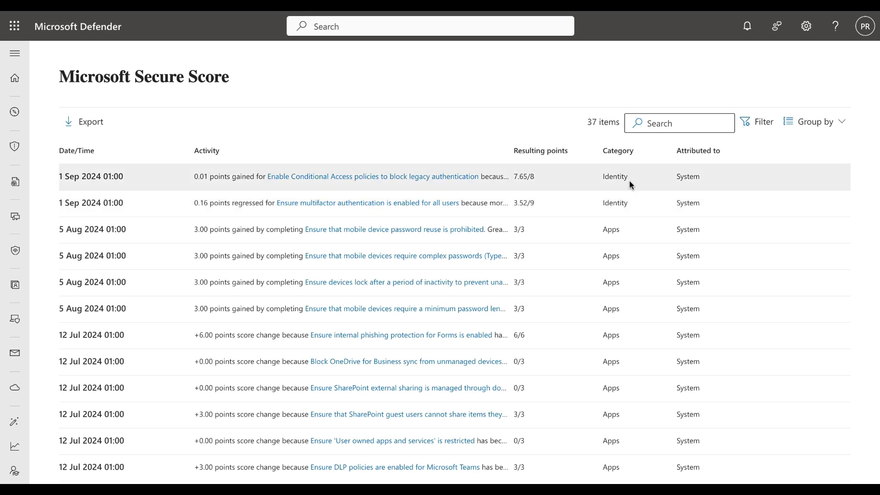
pyautogui.scroll(-5, 734, 289)
pyautogui.scroll(-4, 734, 287)
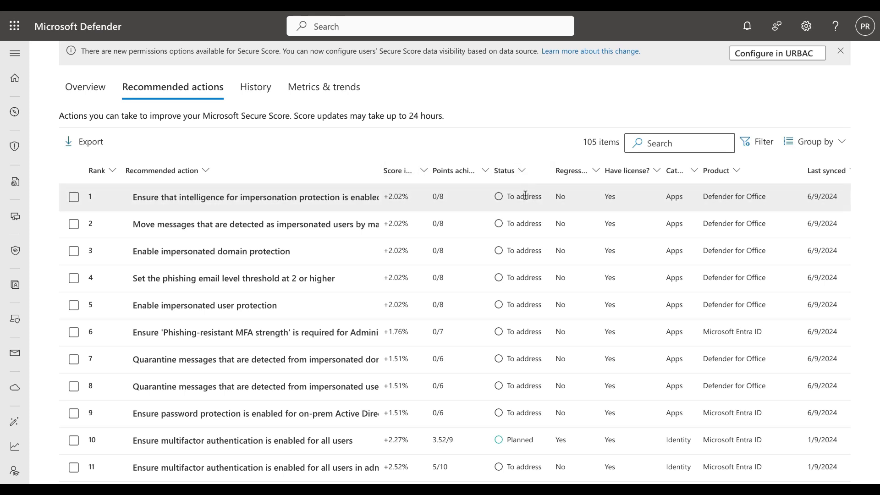
pyautogui.scroll(-3, 521, 251)
pyautogui.scroll(3, 518, 346)
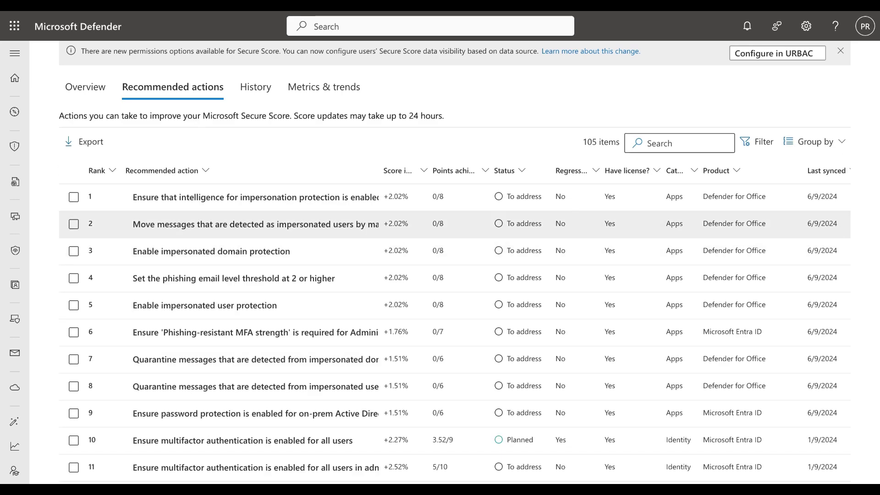
pyautogui.scroll(-2, 455, 296)
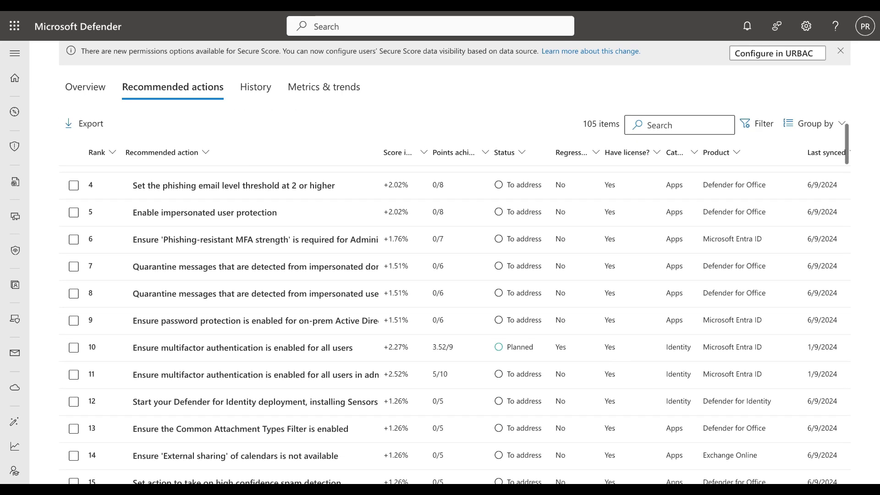
pyautogui.scroll(1, 455, 295)
pyautogui.scroll(1, 567, 307)
pyautogui.scroll(-3, 566, 306)
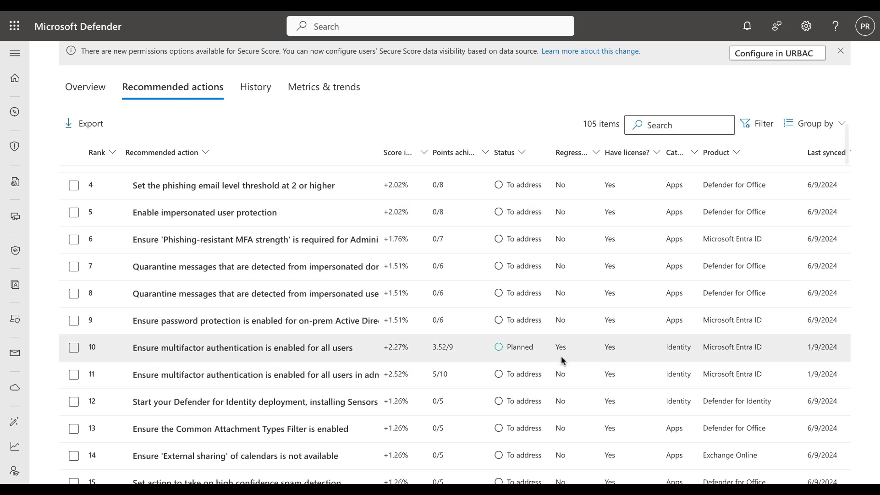
pyautogui.scroll(3, 562, 354)
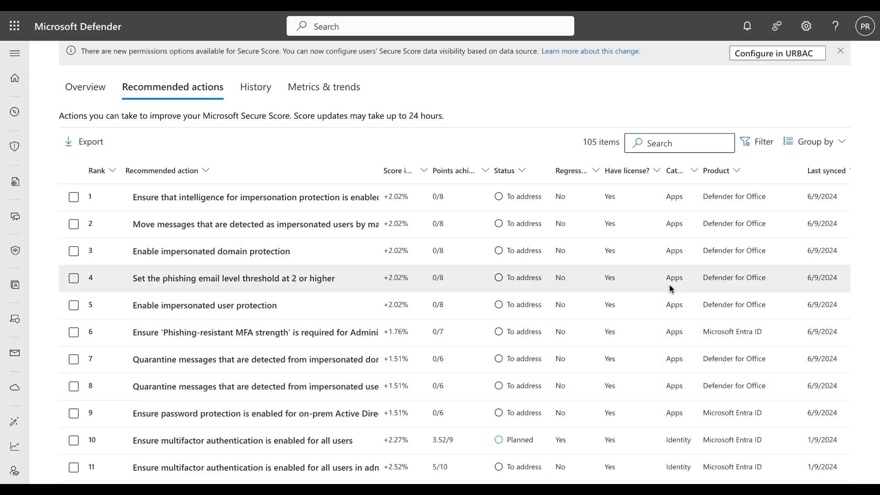
pyautogui.scroll(-5, 669, 285)
pyautogui.scroll(5, 669, 284)
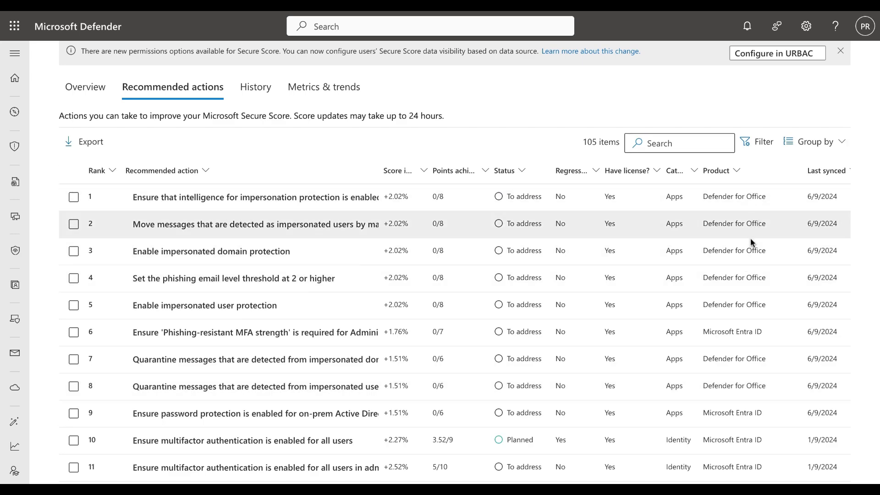
pyautogui.scroll(-3, 749, 263)
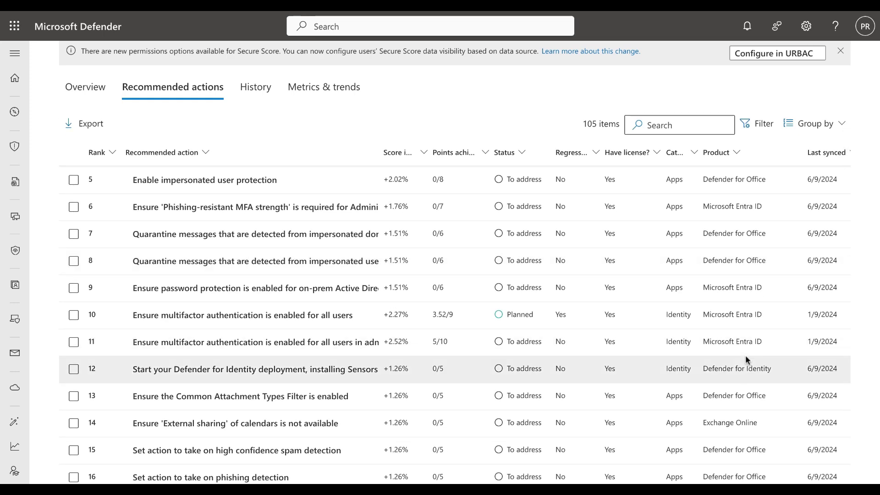
pyautogui.scroll(-3, 745, 354)
pyautogui.scroll(5, 745, 355)
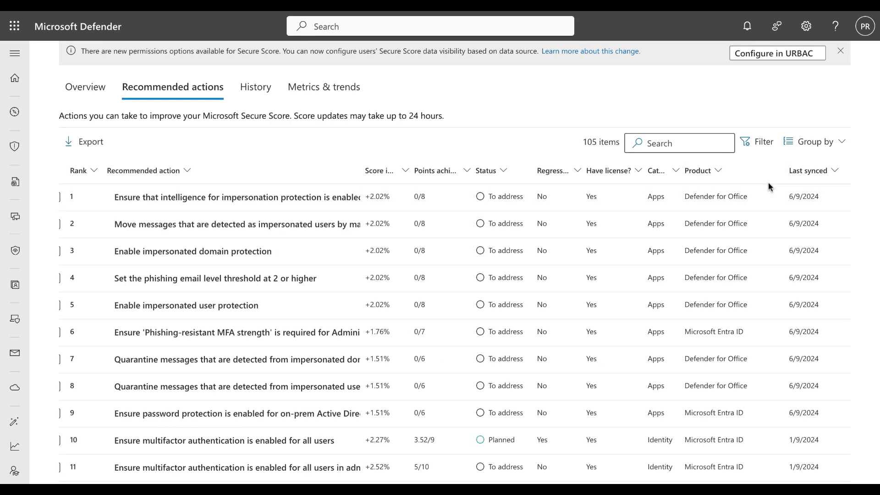
# - Try the Completed, Alternate mitigation and license-exists filter options on recommended actions
pyautogui.click(761, 147)
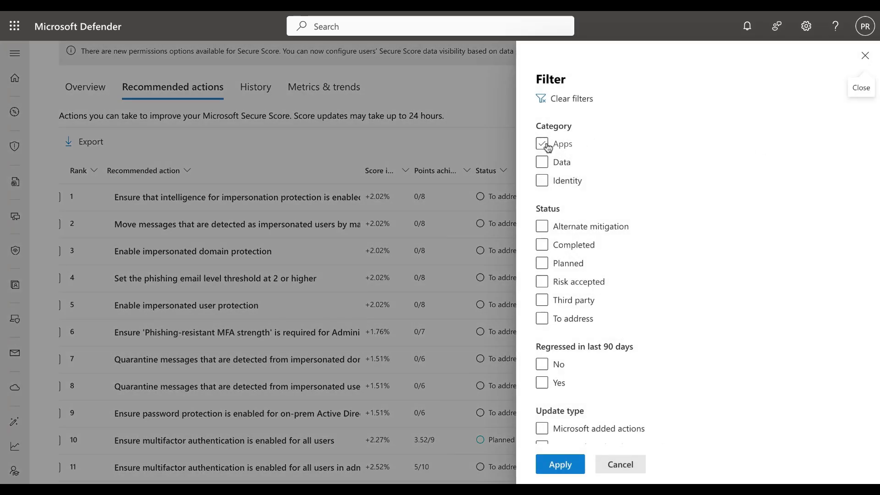
pyautogui.click(574, 244)
pyautogui.scroll(-2, 671, 251)
pyautogui.scroll(1, 672, 250)
pyautogui.click(570, 168)
pyautogui.click(617, 152)
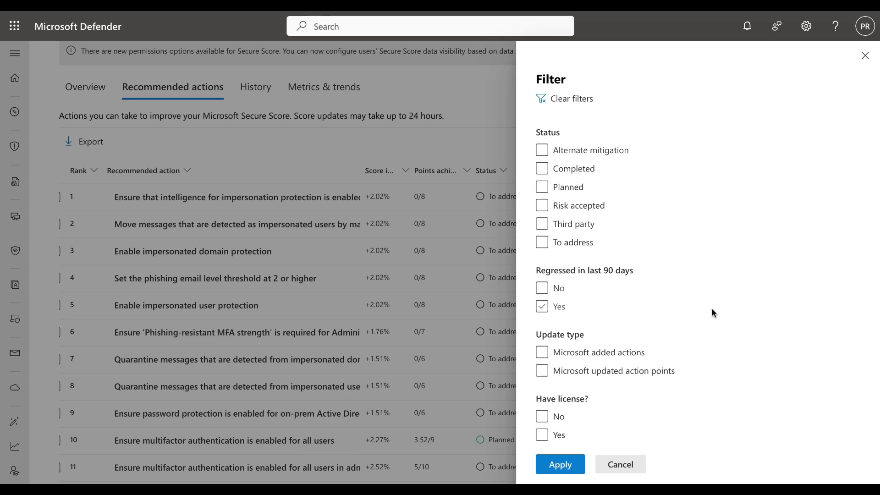
pyautogui.scroll(-3, 743, 365)
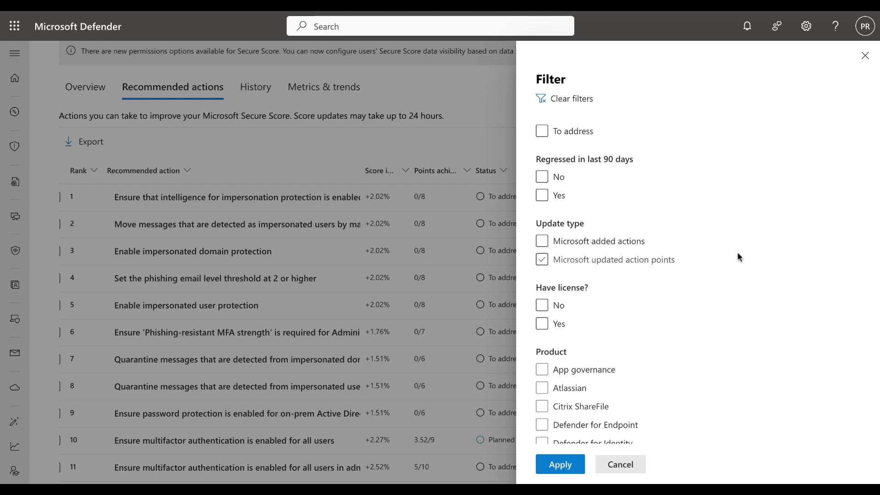
pyautogui.scroll(-3, 738, 255)
pyautogui.click(559, 200)
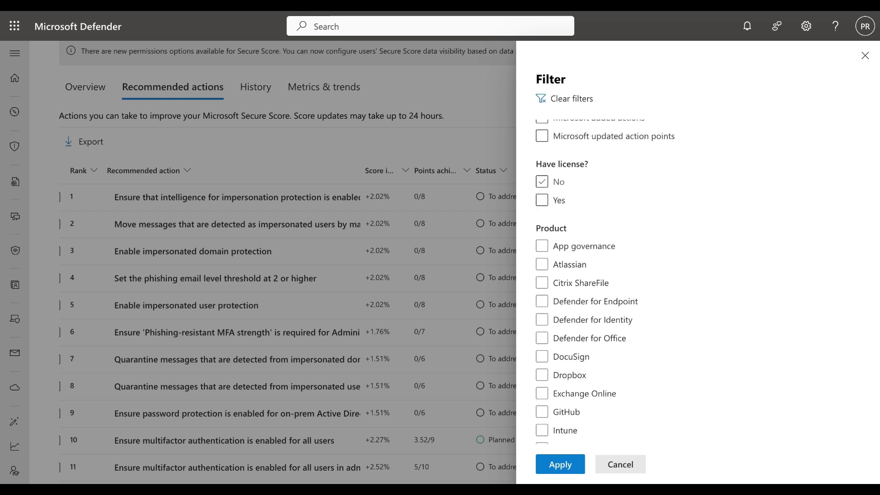
# - Filter recommended actions to Product: Exchange Online, leaving 9 items
pyautogui.scroll(-2, 705, 304)
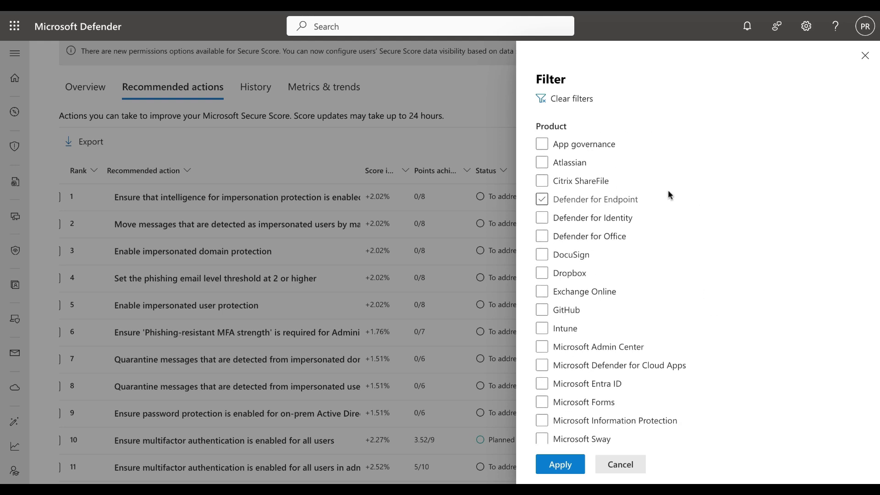
pyautogui.scroll(-5, 680, 273)
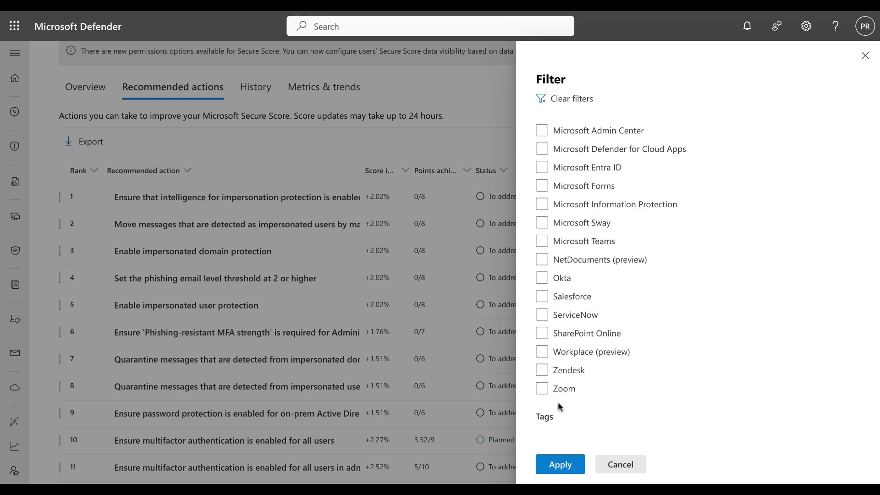
pyautogui.scroll(3, 646, 365)
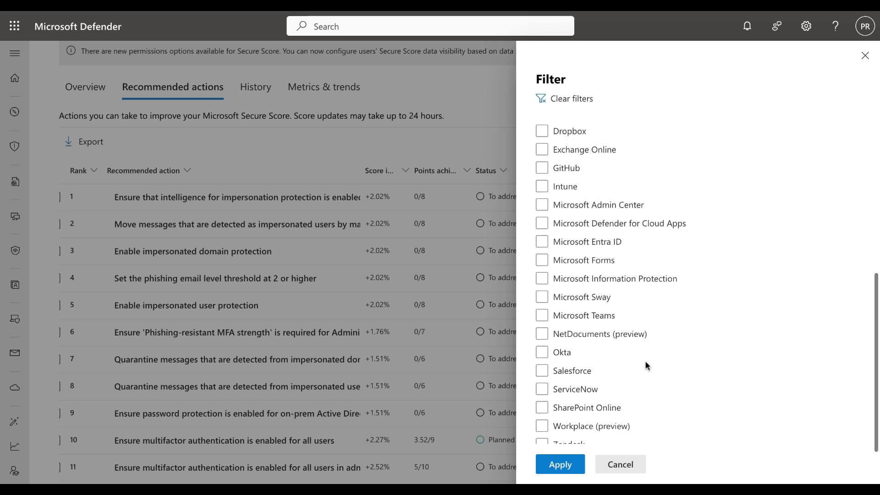
pyautogui.scroll(2, 543, 362)
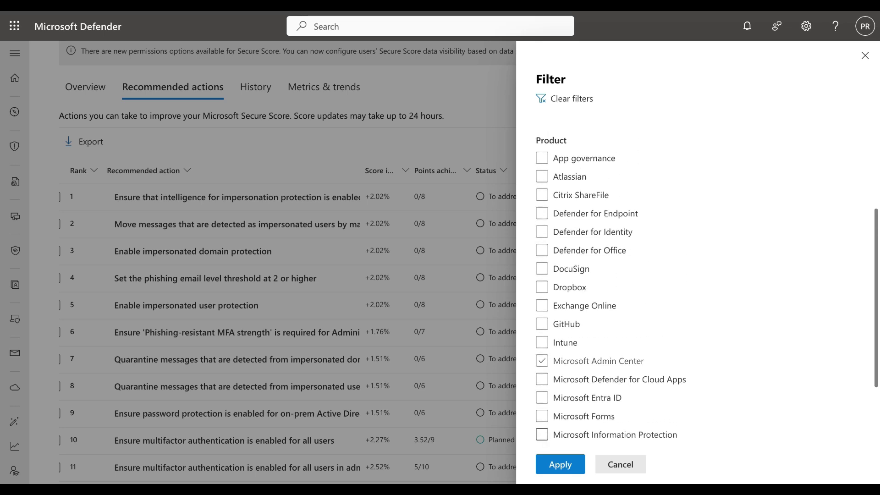
pyautogui.click(542, 306)
pyautogui.scroll(5, 697, 300)
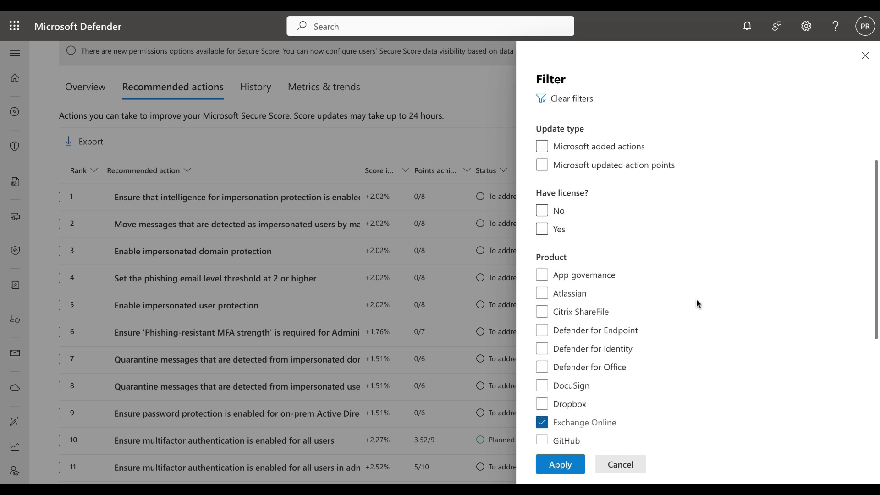
pyautogui.click(561, 464)
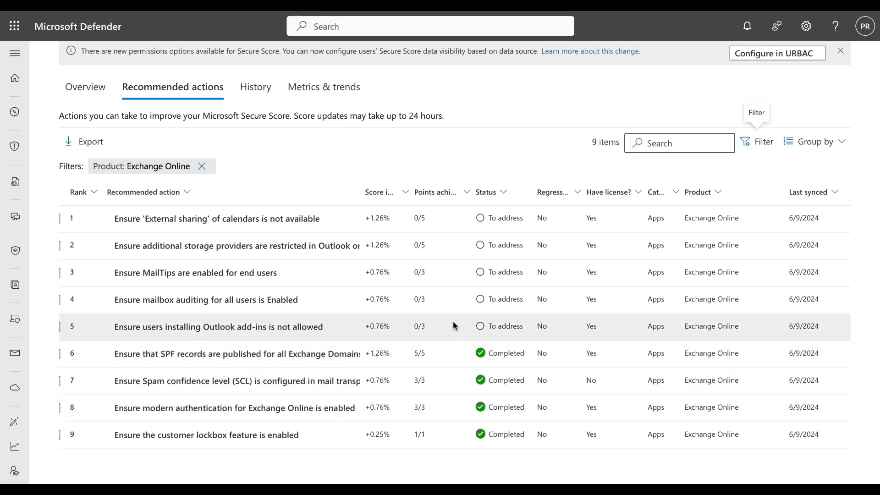
# - Open details for 'Ensure External sharing of calendars is not available' and check its 0/5 points
pyautogui.click(166, 219)
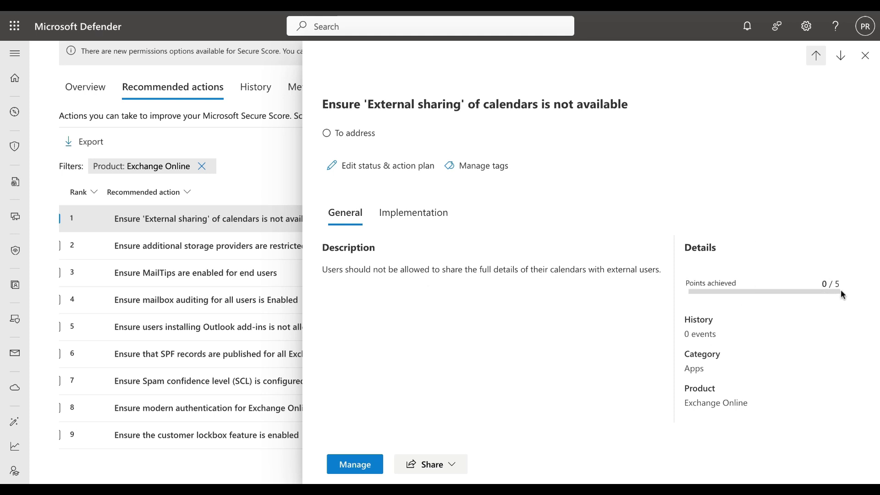
pyautogui.moveTo(830, 286)
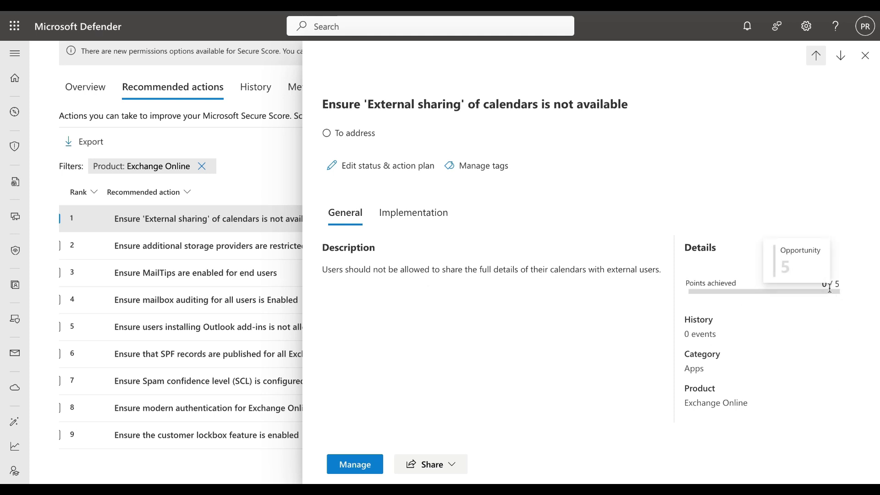
# - Set the calendar sharing action to Planned with the note 'Planned for the weekend'
pyautogui.click(420, 221)
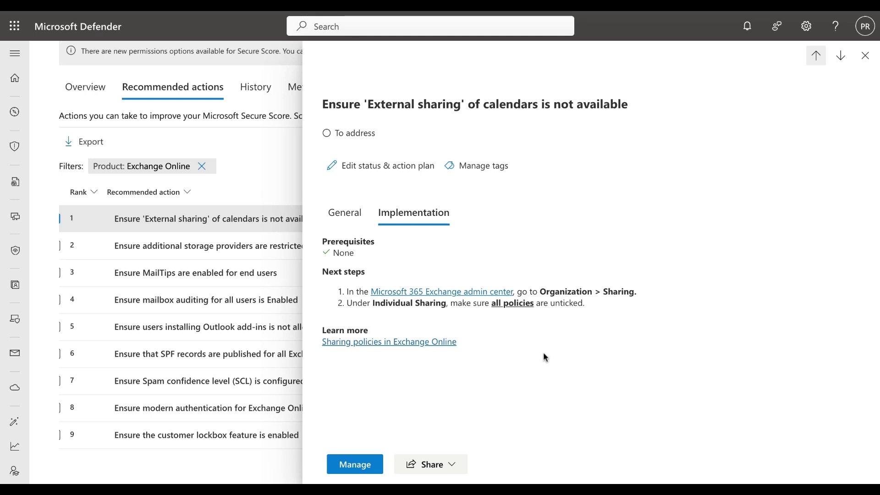
pyautogui.click(359, 171)
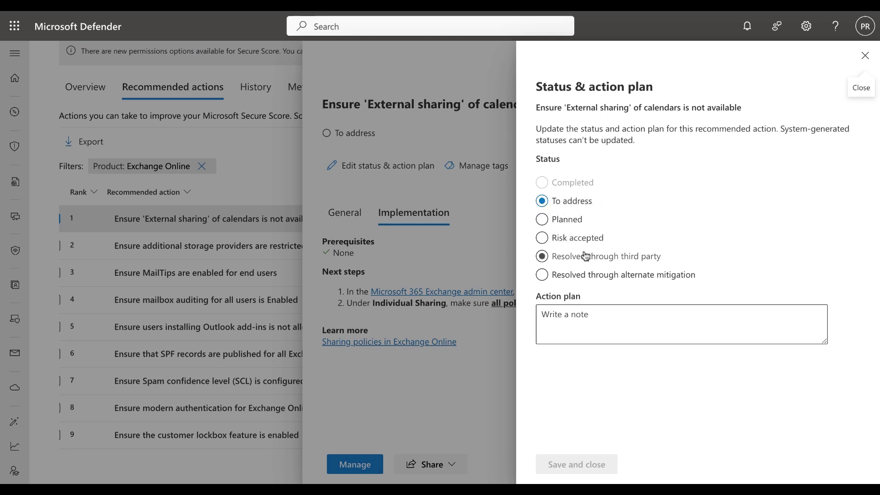
pyautogui.click(545, 225)
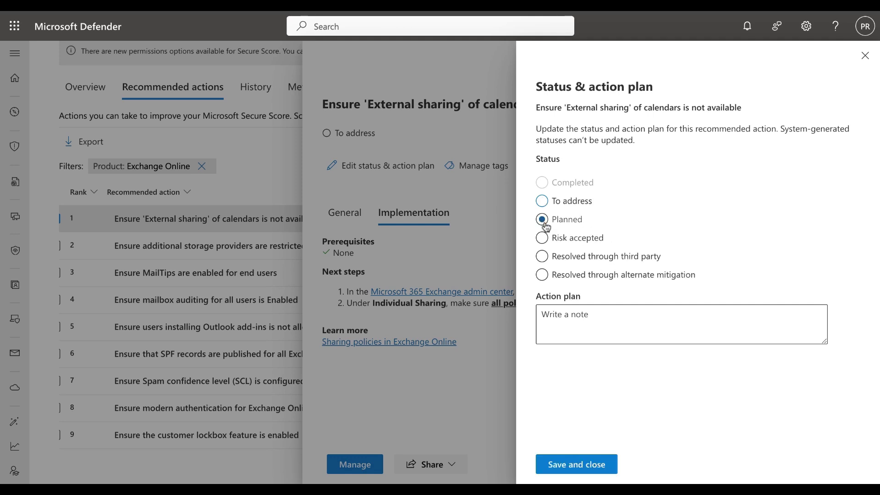
pyautogui.click(560, 317)
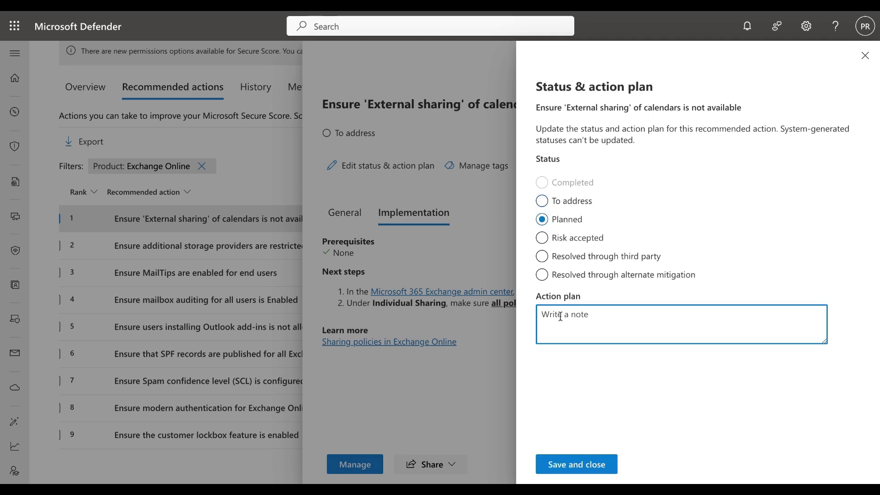
pyautogui.write('Planned for')
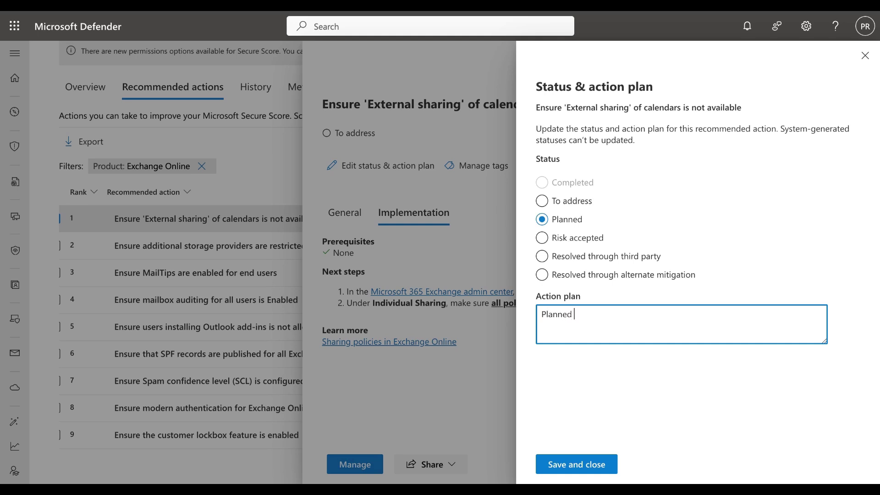
pyautogui.write(' the weekend')
pyautogui.click(573, 464)
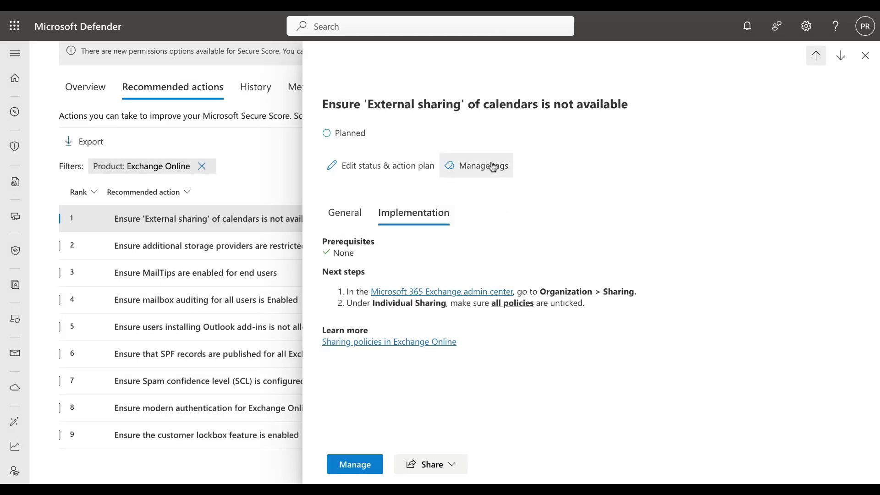
pyautogui.click(493, 167)
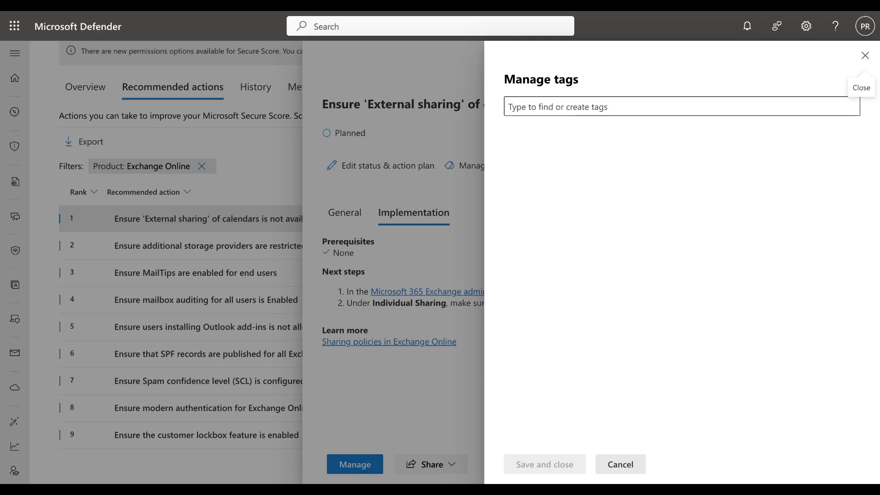
pyautogui.click(865, 55)
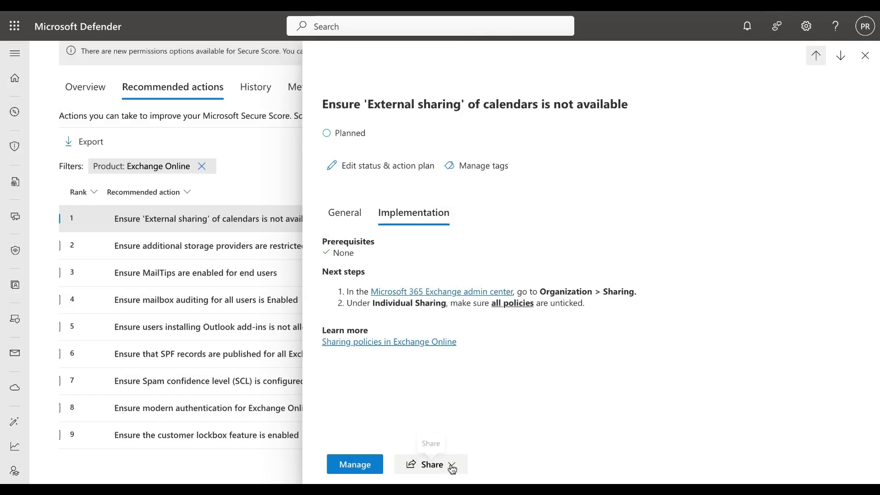
pyautogui.click(452, 465)
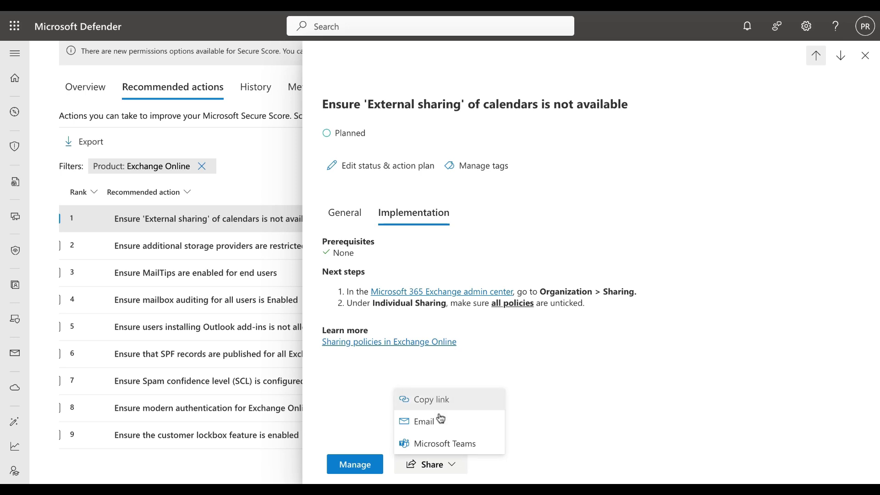
pyautogui.click(638, 375)
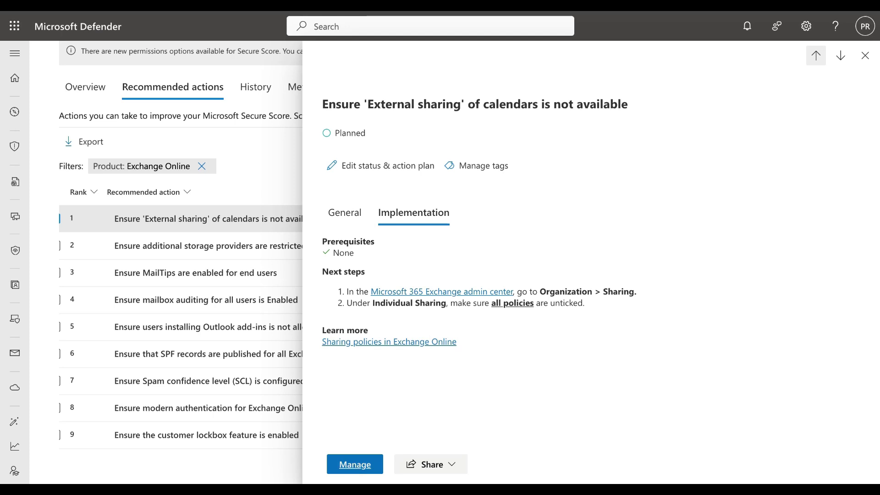
# - Step through the next actions to MailTips and view its implementation steps
pyautogui.click(840, 55)
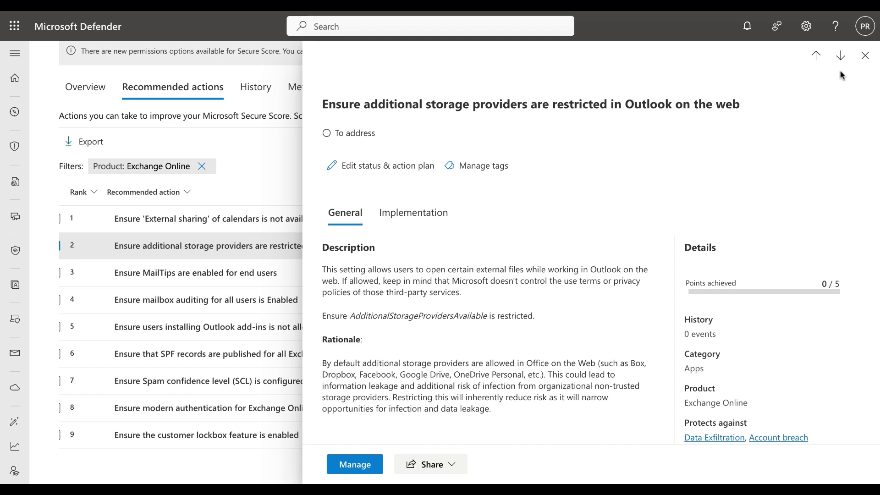
pyautogui.click(841, 56)
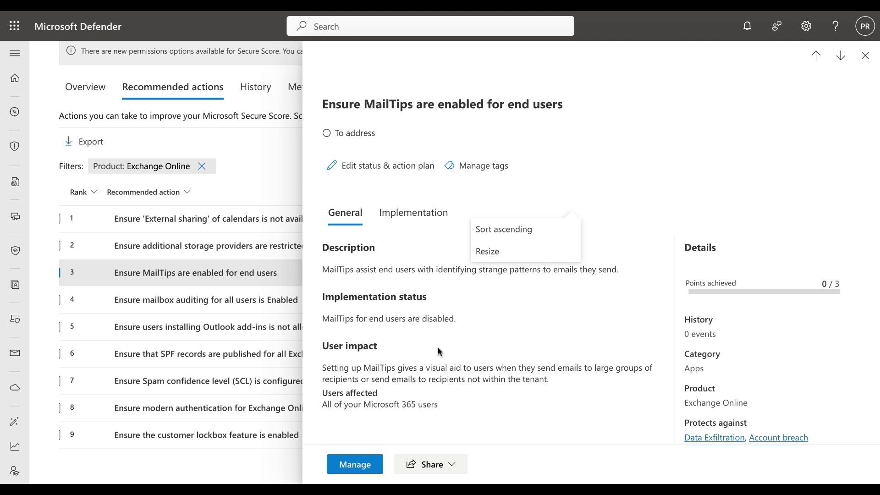
pyautogui.click(417, 214)
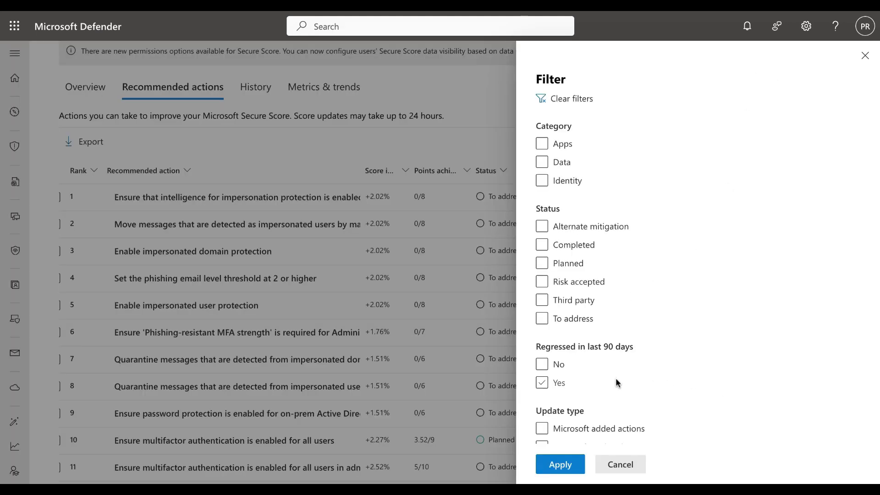
# - Filter recommended actions to Regressed in last 90 days: Yes, leaving only the multifactor authentication item
pyautogui.click(543, 383)
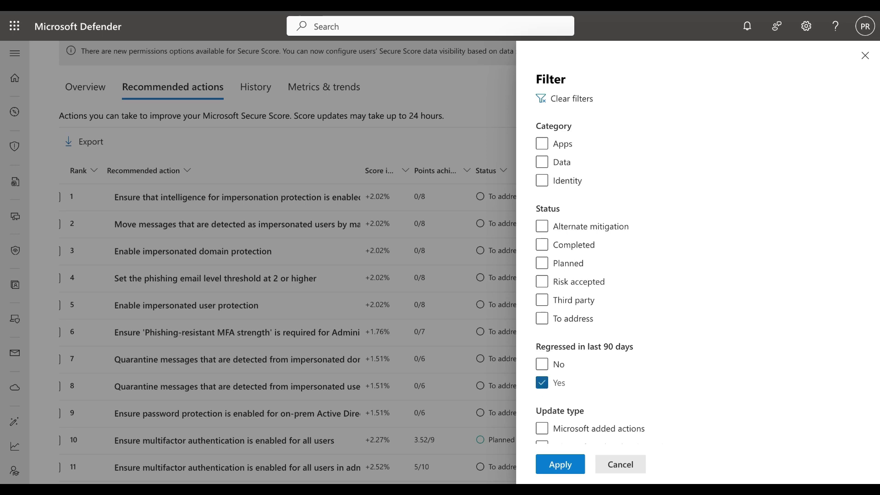
pyautogui.click(560, 466)
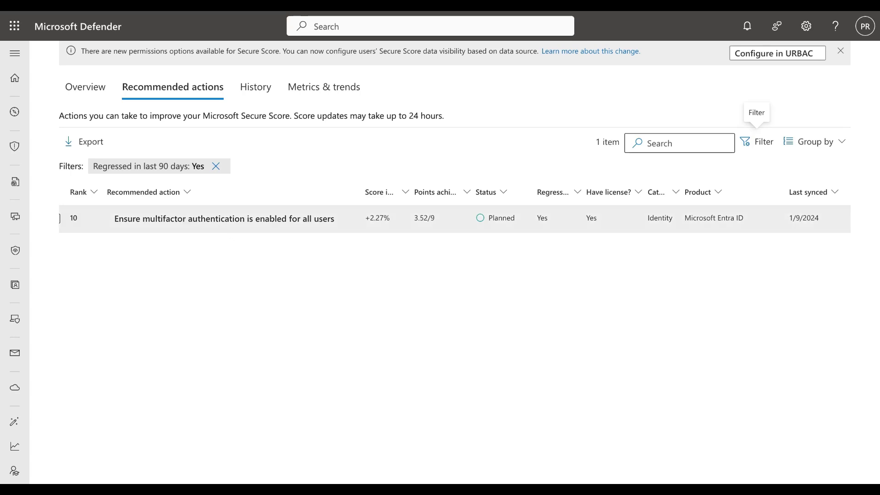
pyautogui.click(73, 218)
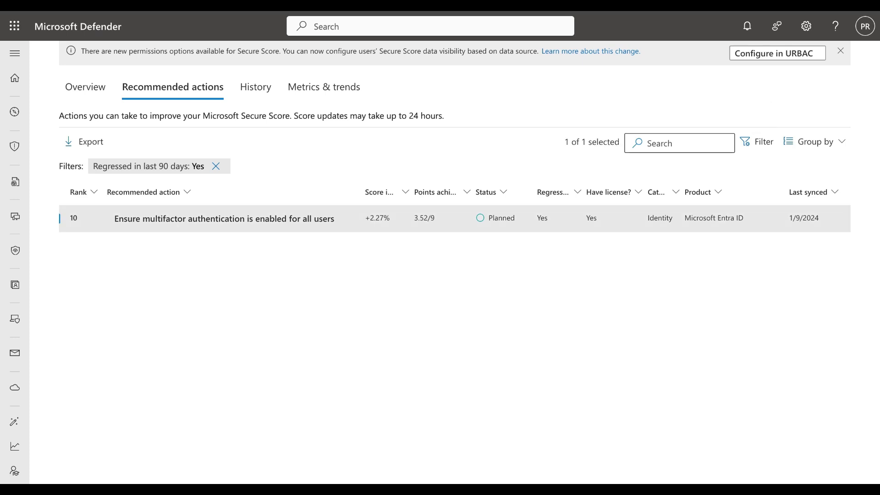
pyautogui.click(230, 219)
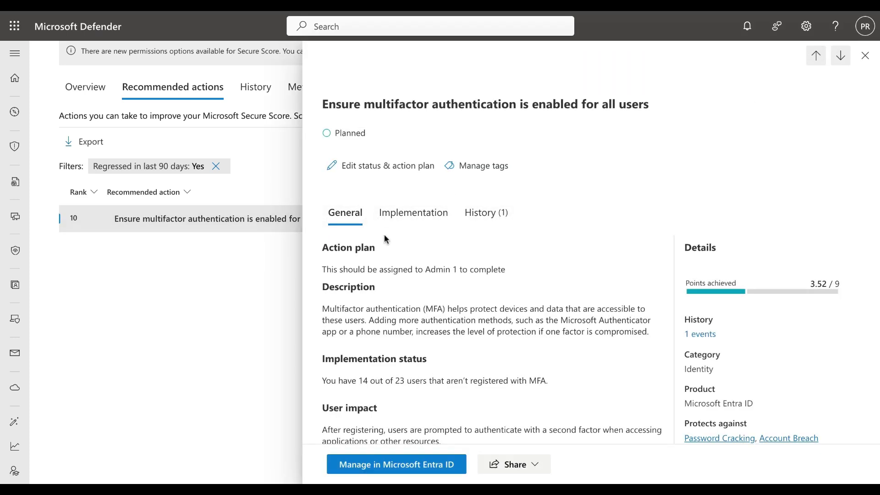
pyautogui.scroll(-1, 466, 256)
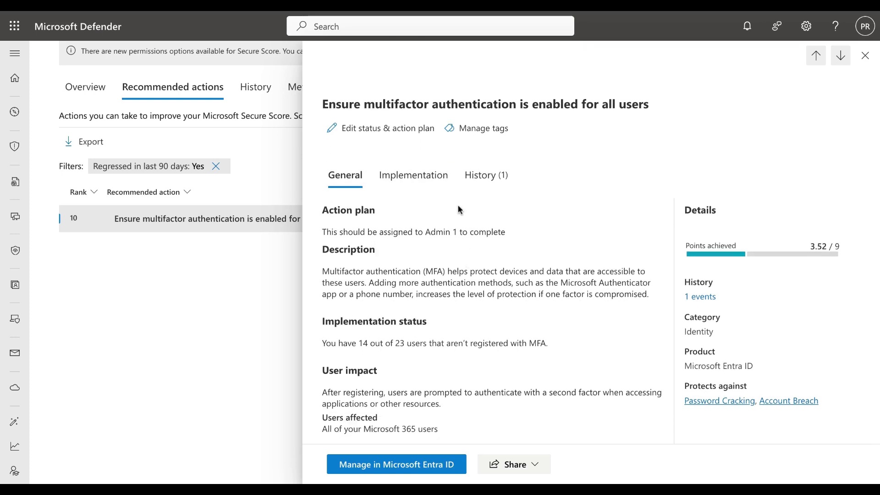
pyautogui.click(488, 176)
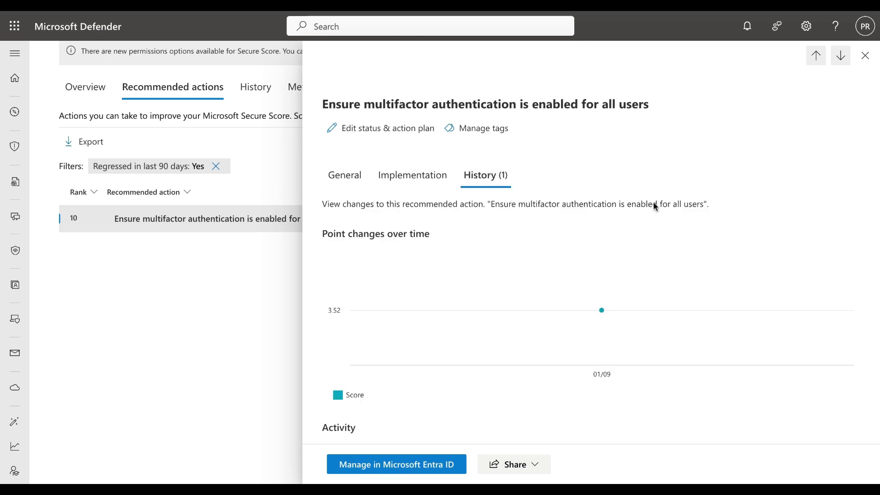
pyautogui.scroll(-1, 662, 309)
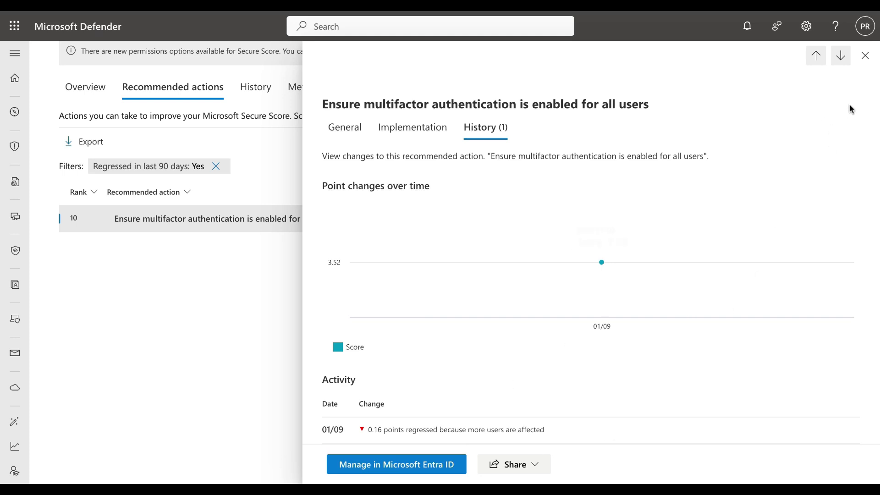
pyautogui.click(865, 57)
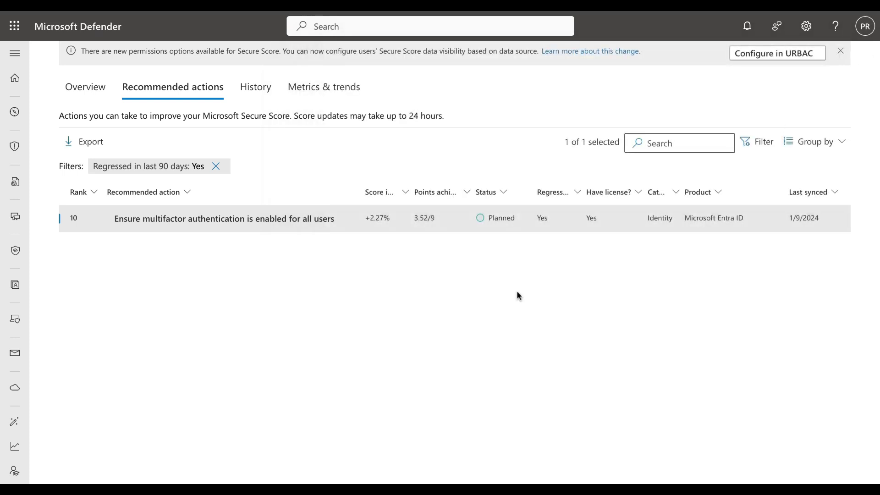